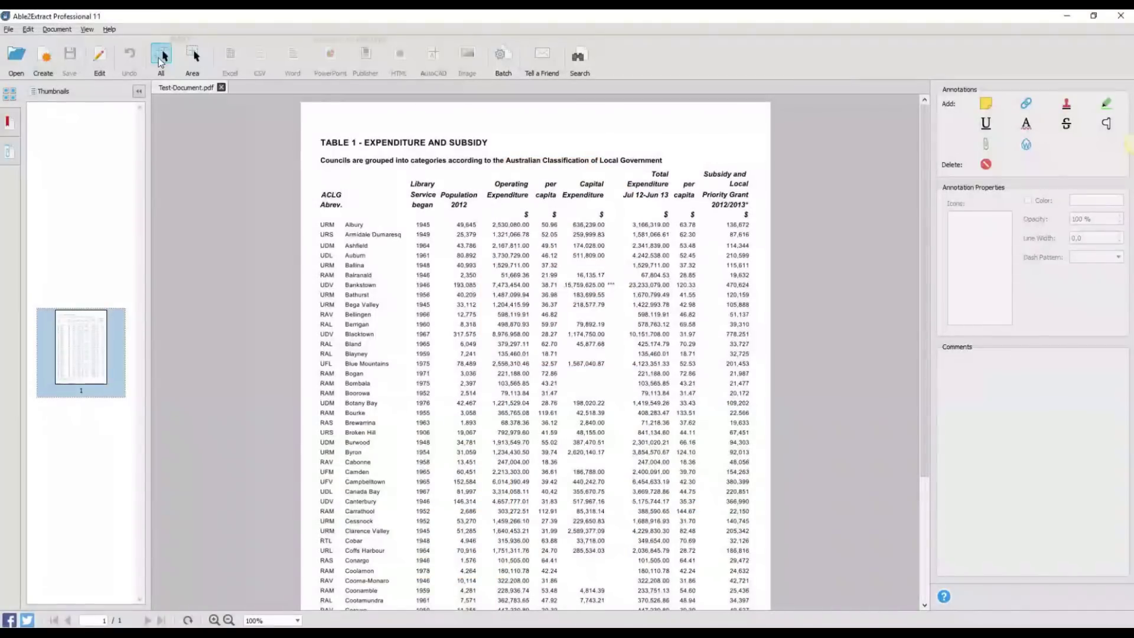
Convert the whole selected page to Word and save it as Test-Document
{"action": "left_click", "coordinate": [163, 57]}
{"action": "left_click", "coordinate": [301, 58]}
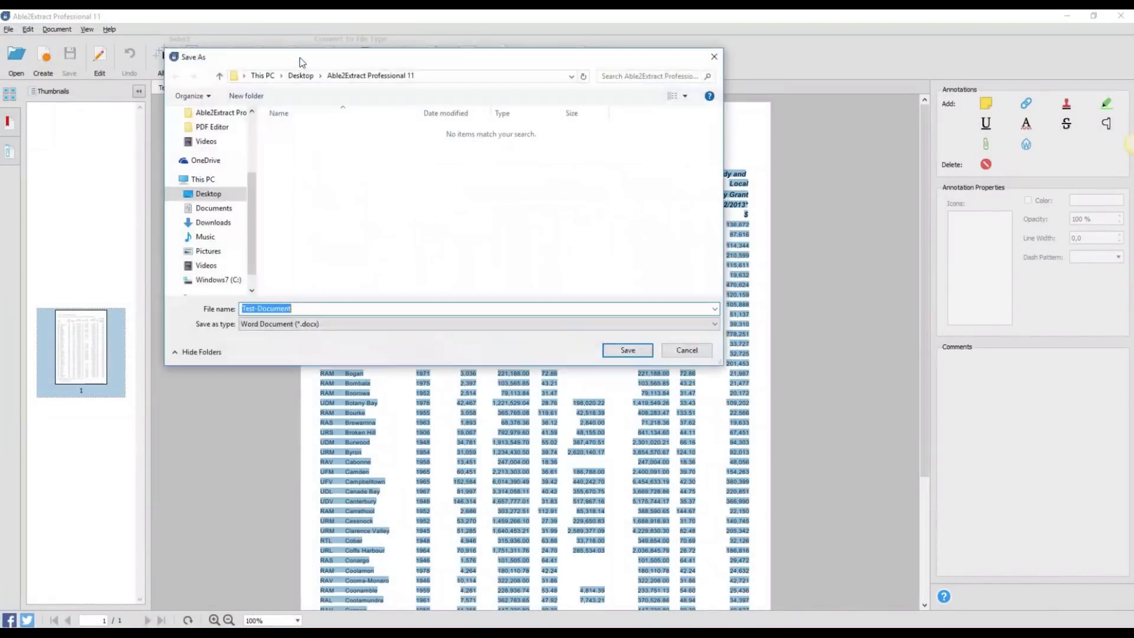
{"action": "left_click", "coordinate": [623, 349]}
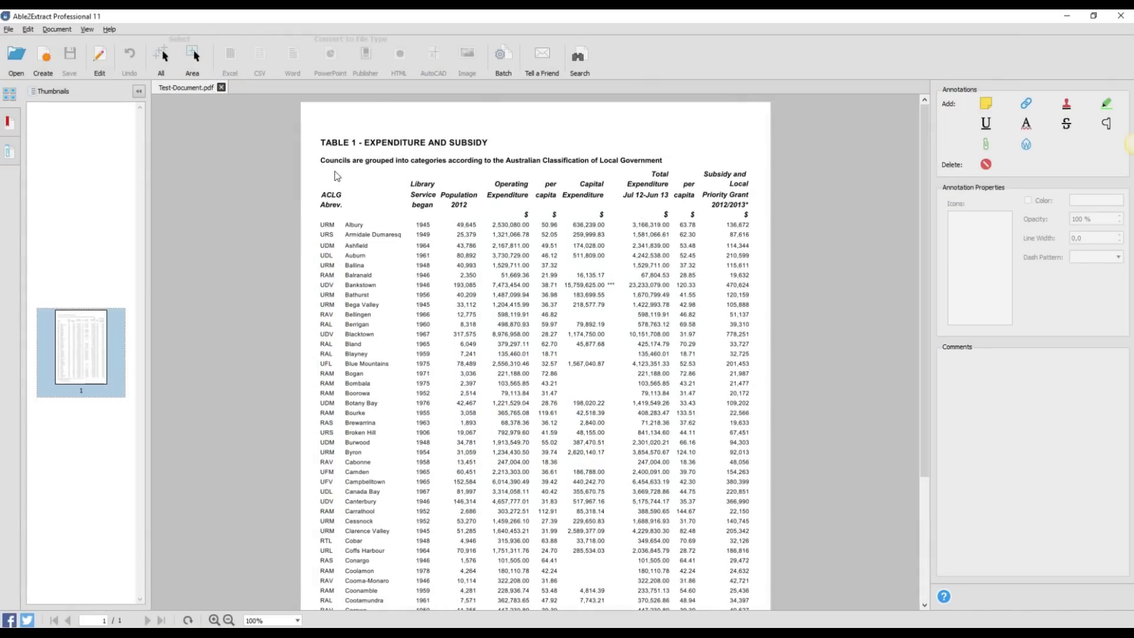
Select the table from title to Botany Bay row and start a custom-defined Excel conversion
{"action": "left_click_drag", "start_coordinate": [315, 144], "coordinate": [749, 403]}
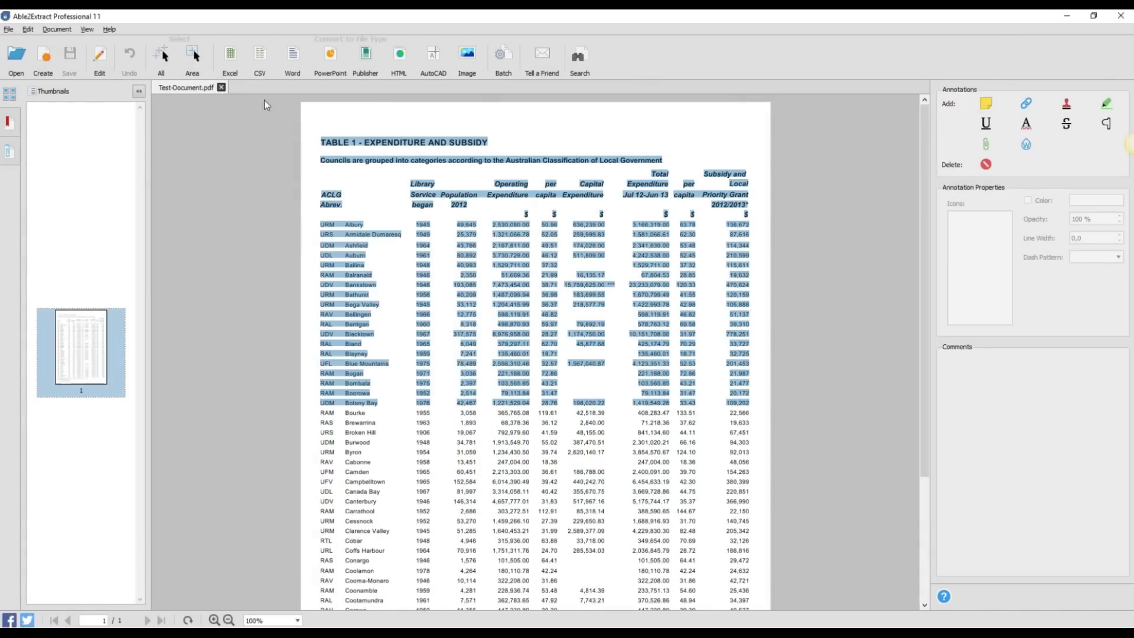
{"action": "left_click", "coordinate": [229, 58]}
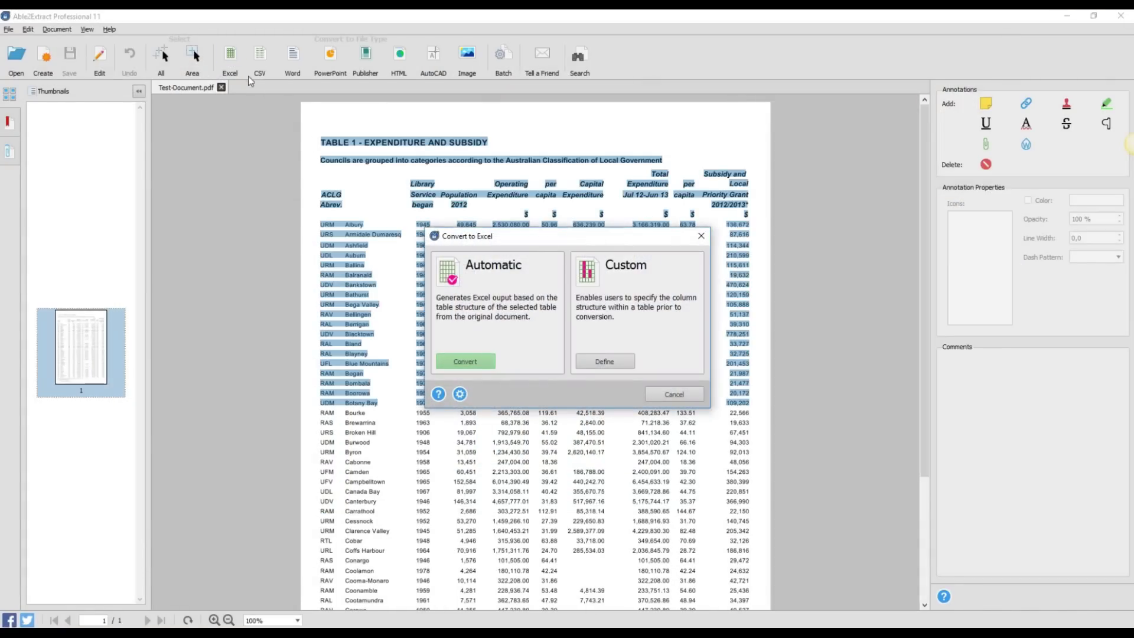
{"action": "left_click", "coordinate": [611, 362]}
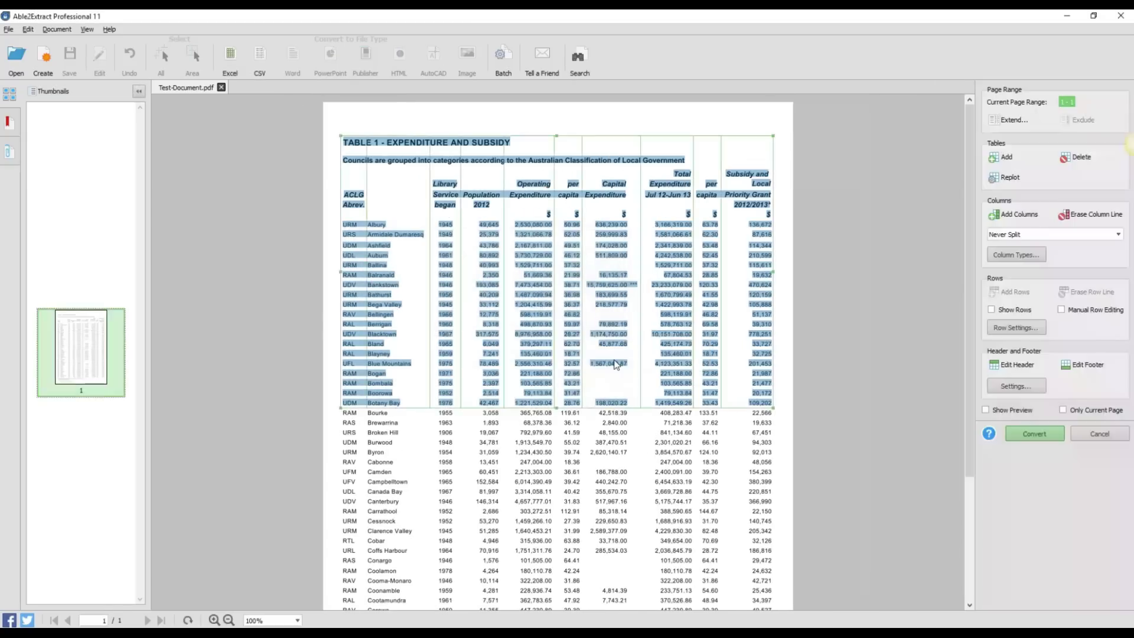
Nudge two column boundaries right, extend the table down to the Burwood row, and show the spreadsheet preview
{"action": "left_click_drag", "start_coordinate": [722, 316], "coordinate": [693, 320]}
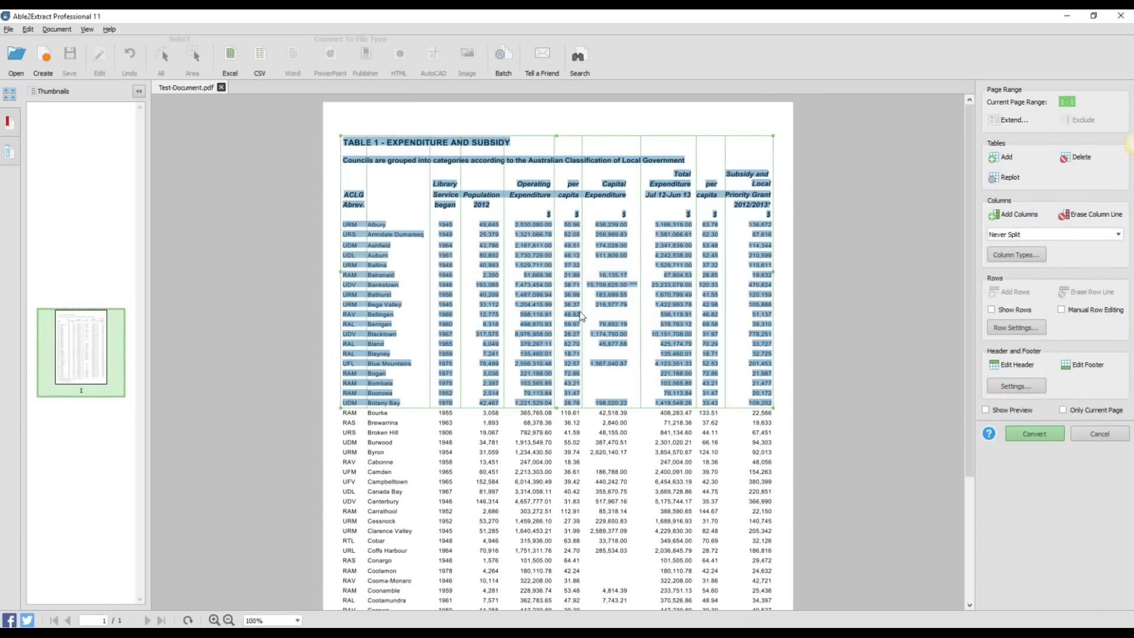
{"action": "left_click_drag", "start_coordinate": [582, 311], "coordinate": [586, 312]}
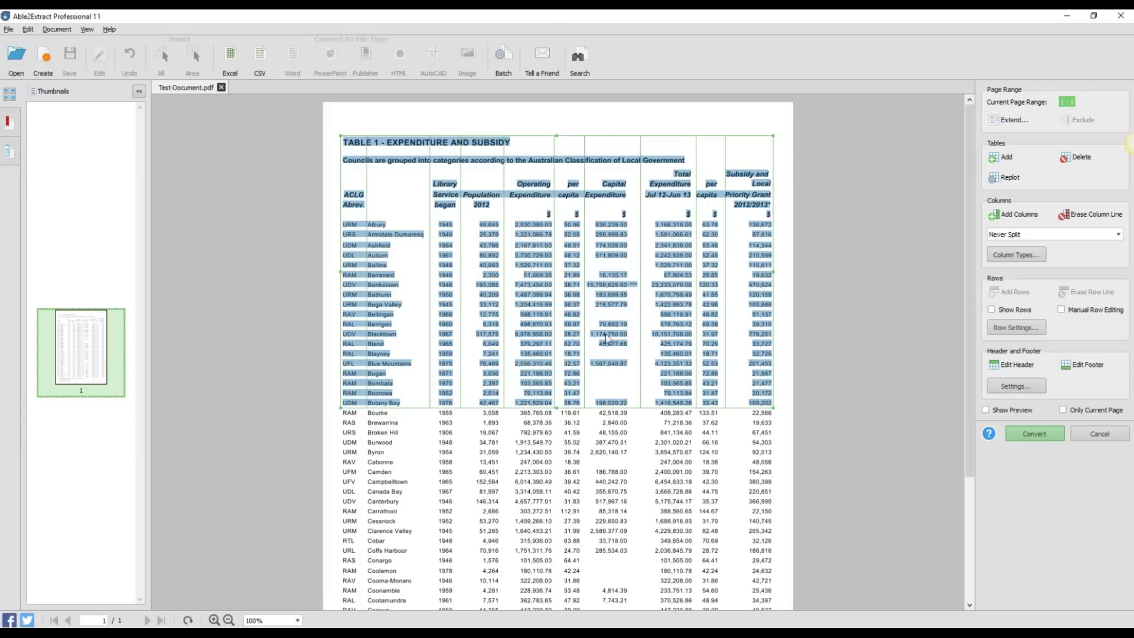
{"action": "left_click_drag", "start_coordinate": [605, 406], "coordinate": [611, 446]}
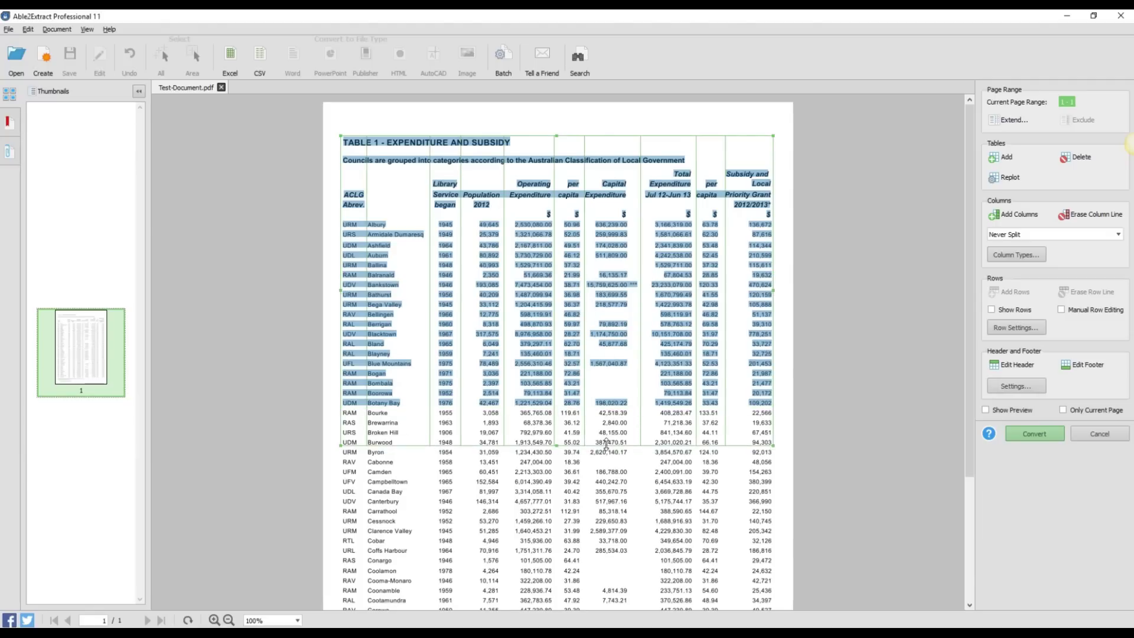
{"action": "left_click", "coordinate": [985, 411]}
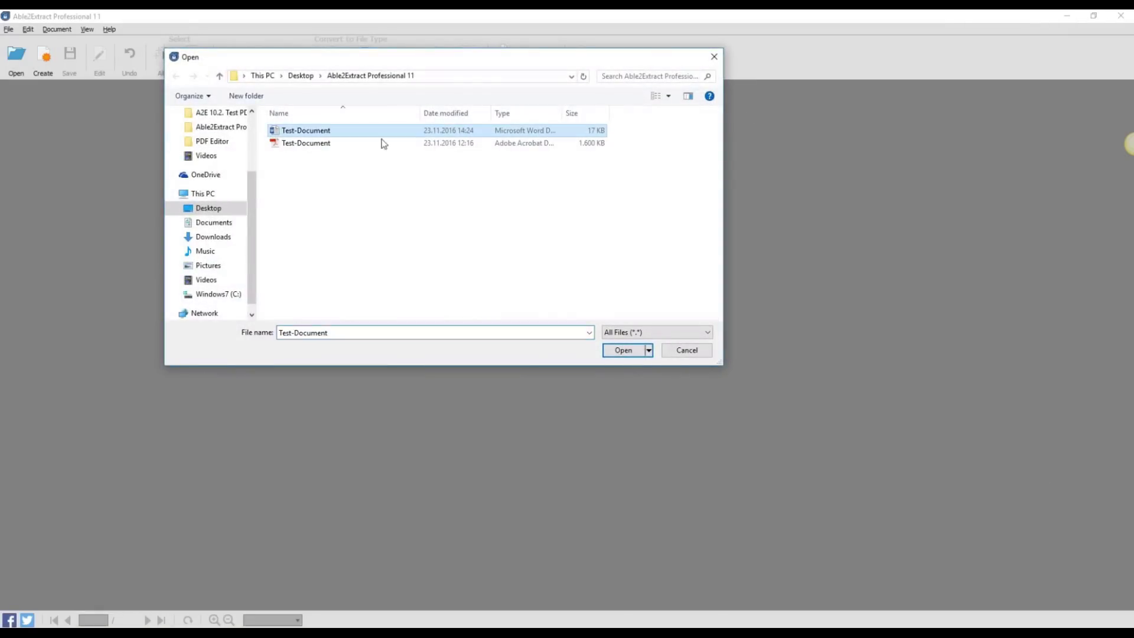
Create a PDF from Test-Document.docx, then enable Secure PDF password protection in PDF Creation Options
{"action": "left_click", "coordinate": [623, 349]}
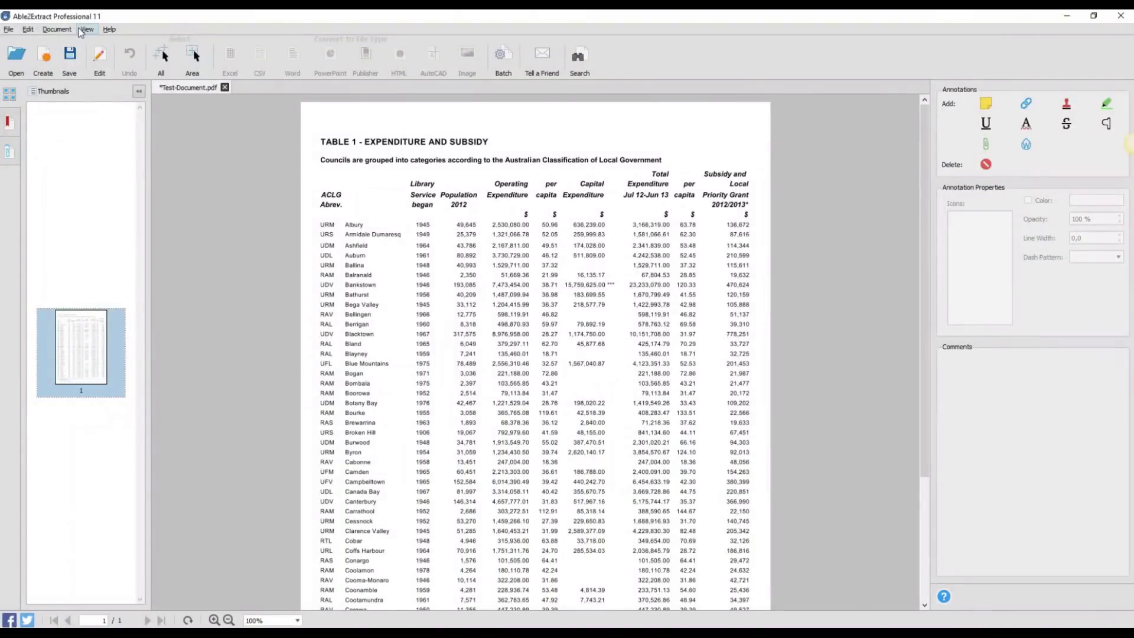
{"action": "left_click", "coordinate": [85, 29]}
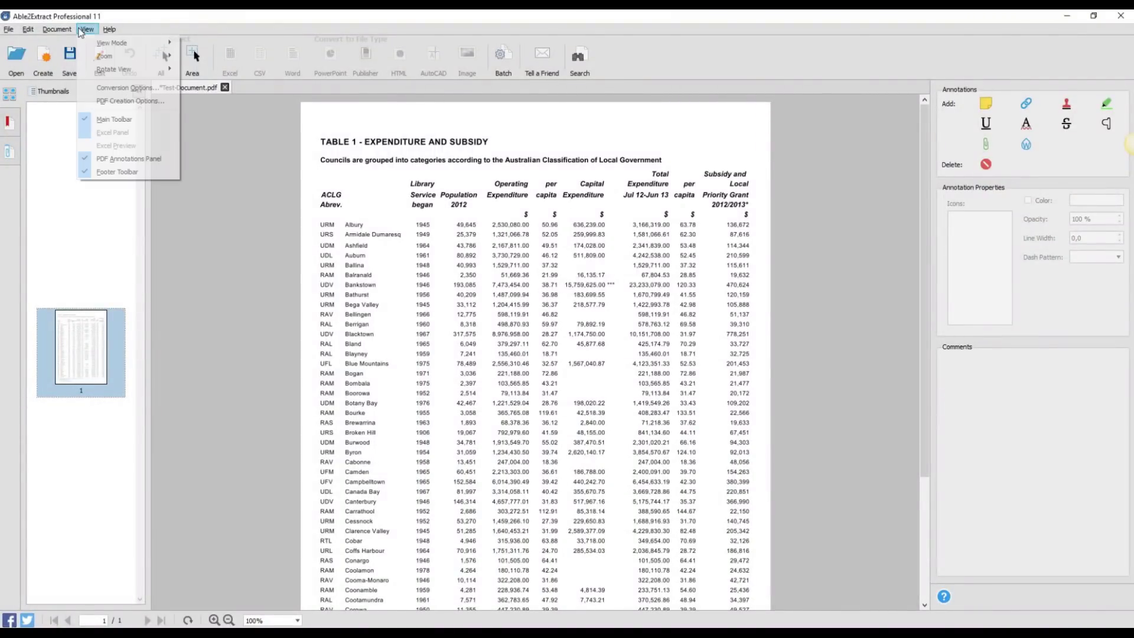
{"action": "left_click", "coordinate": [124, 100]}
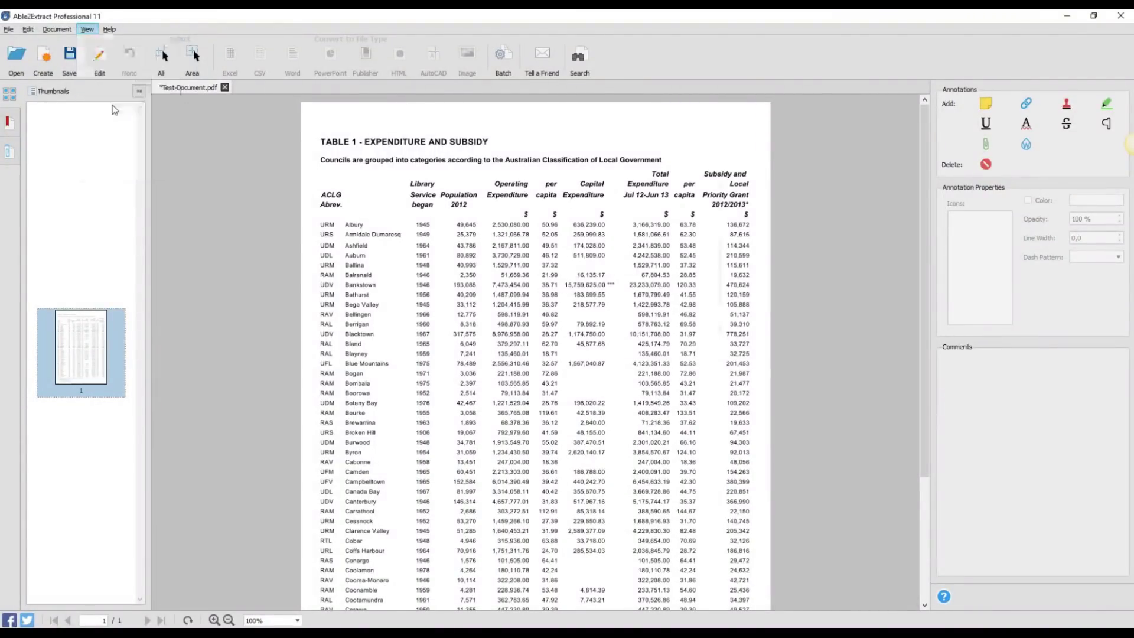
{"action": "left_click", "coordinate": [437, 226]}
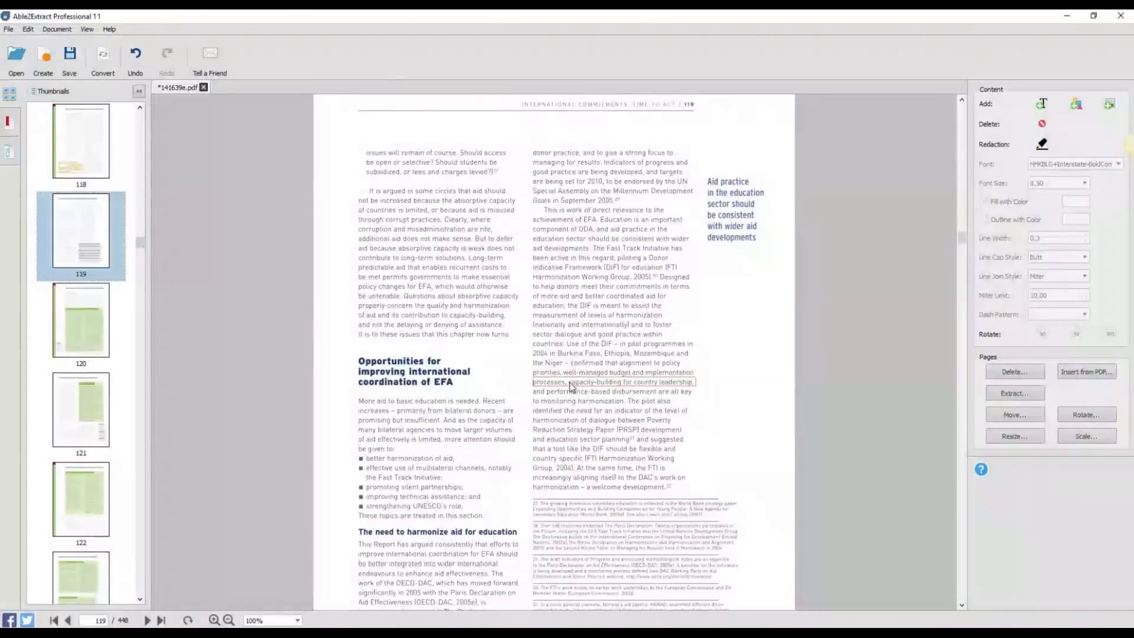
Give the 'Opportunity for improving international coordination' heading a green text outline
{"action": "left_click", "coordinate": [417, 364]}
{"action": "type", "text": "y"}
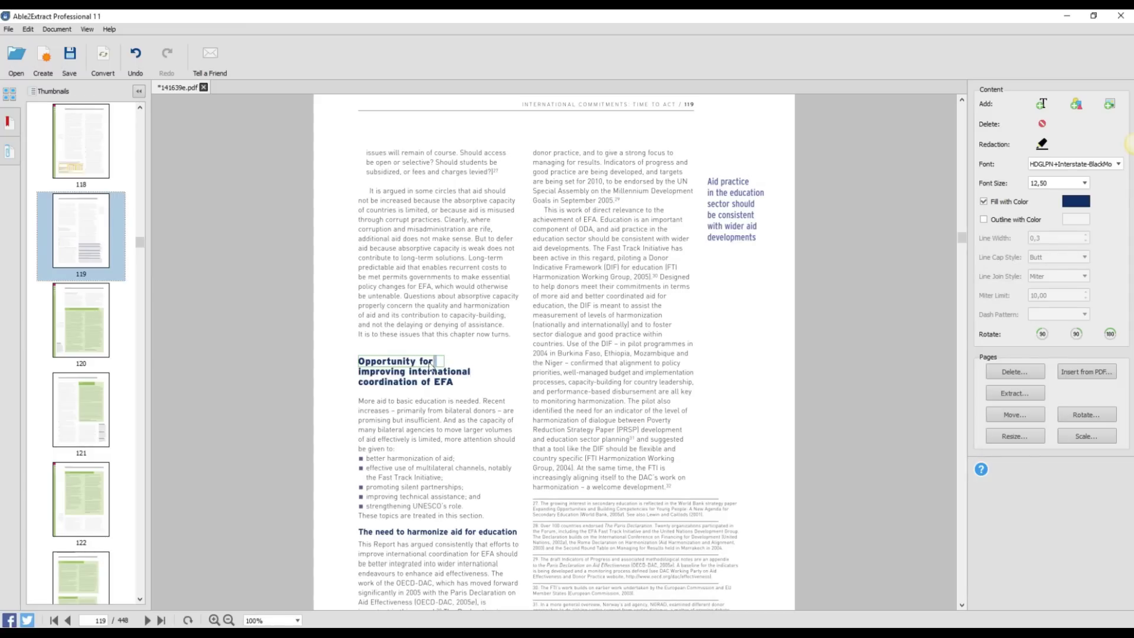
{"action": "left_click", "coordinate": [983, 220]}
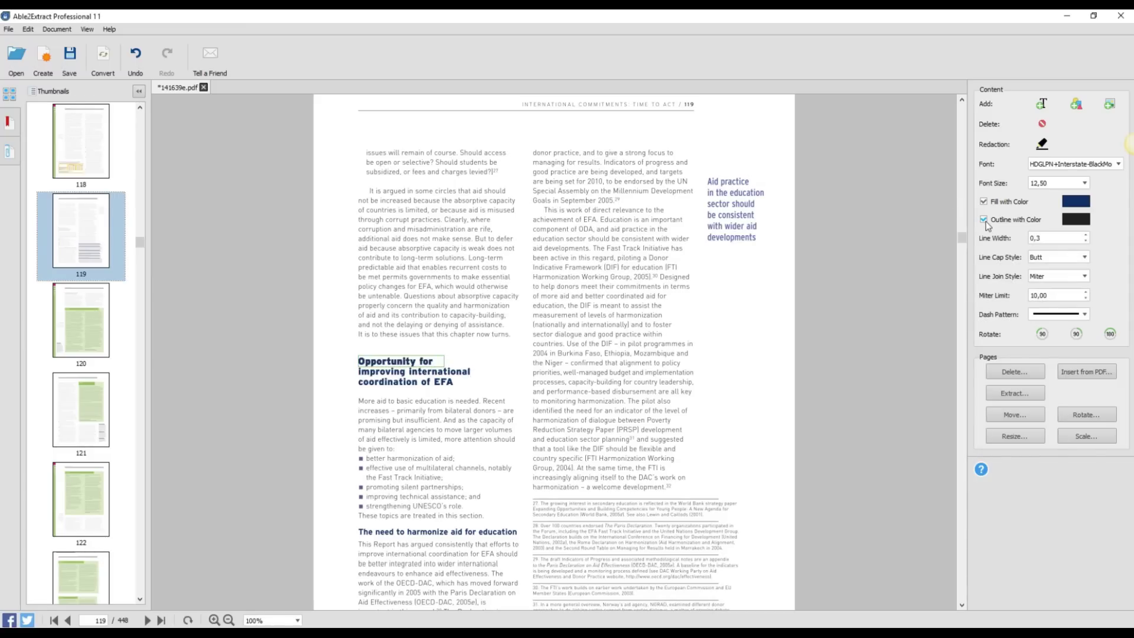
{"action": "left_click", "coordinate": [1072, 220]}
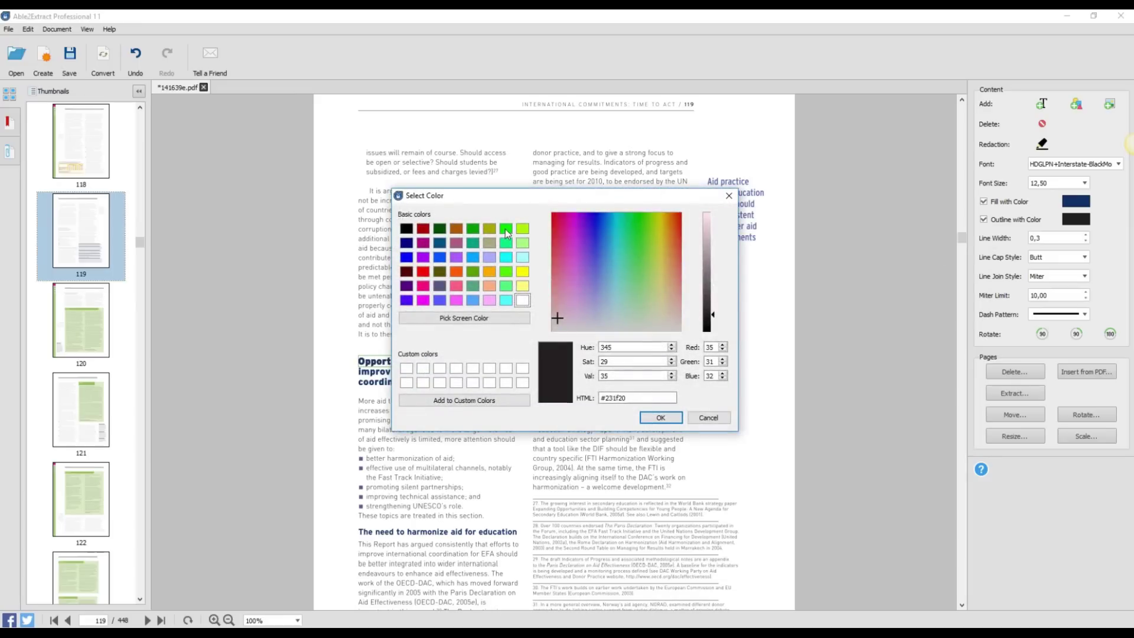
{"action": "left_click", "coordinate": [505, 232]}
{"action": "left_click", "coordinate": [660, 418]}
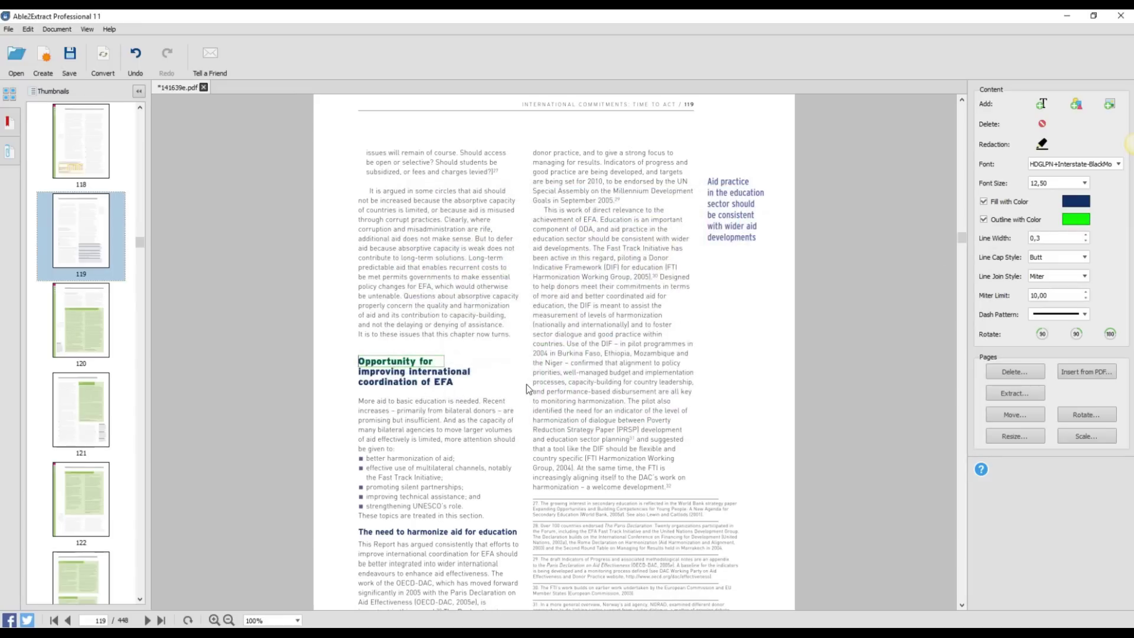
{"action": "left_click", "coordinate": [526, 384]}
{"action": "scroll", "coordinate": [518, 385], "scroll_direction": "down", "scroll_amount": 3}
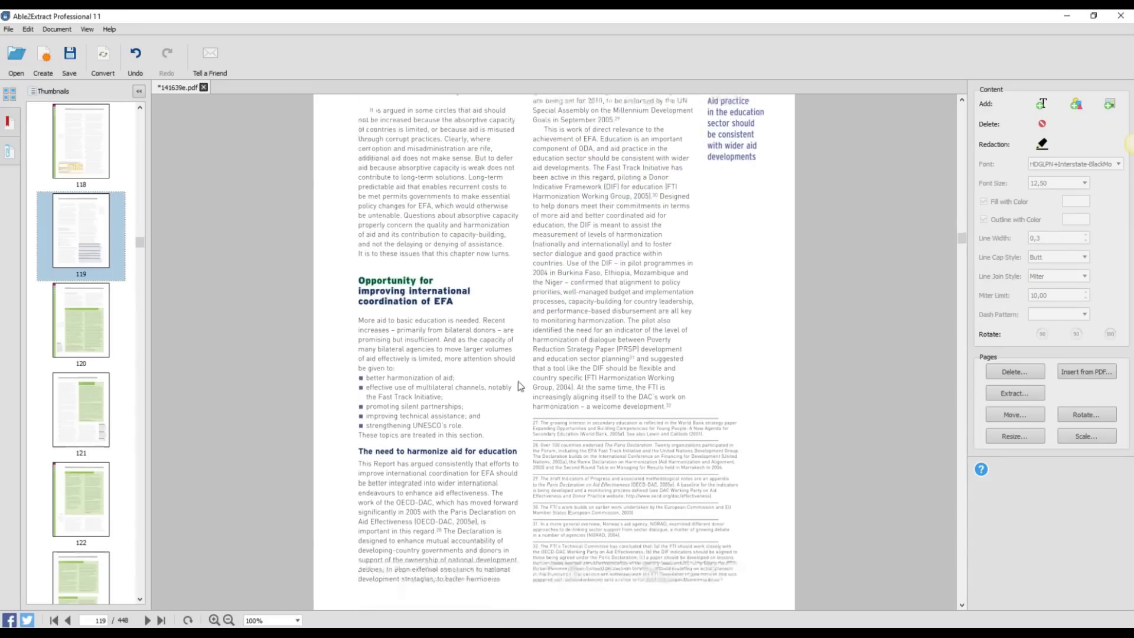
{"action": "scroll", "coordinate": [518, 386], "scroll_direction": "down", "scroll_amount": 3}
{"action": "scroll", "coordinate": [518, 384], "scroll_direction": "down", "scroll_amount": 3}
{"action": "scroll", "coordinate": [519, 385], "scroll_direction": "down", "scroll_amount": 3}
{"action": "scroll", "coordinate": [519, 381], "scroll_direction": "down", "scroll_amount": 3}
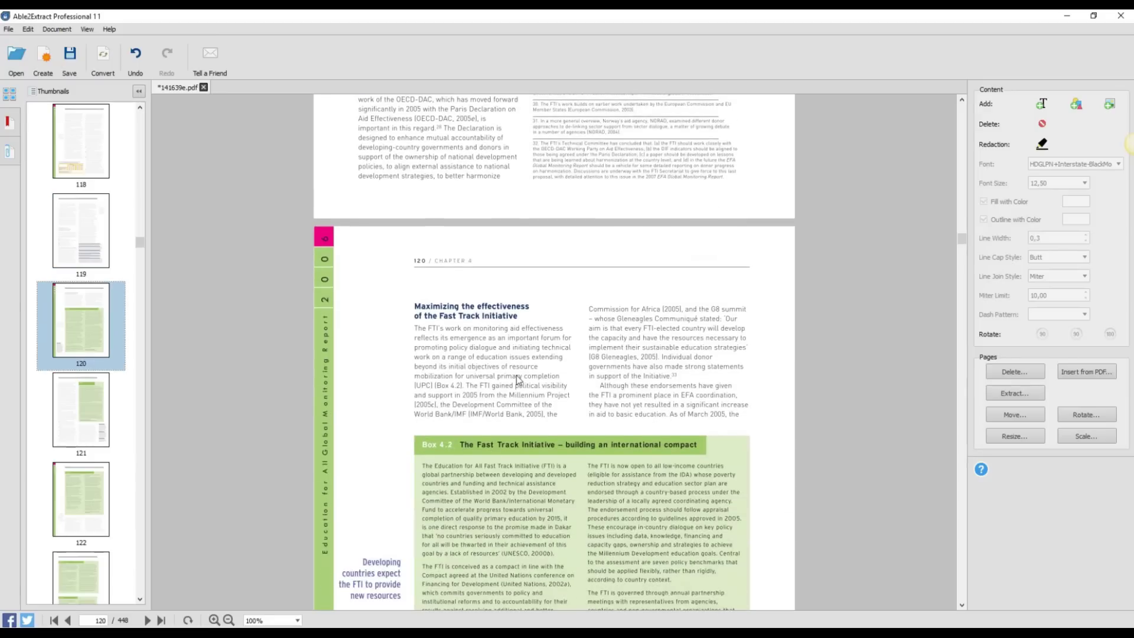
{"action": "scroll", "coordinate": [518, 381], "scroll_direction": "down", "scroll_amount": 3}
{"action": "scroll", "coordinate": [518, 381], "scroll_direction": "down", "scroll_amount": 2}
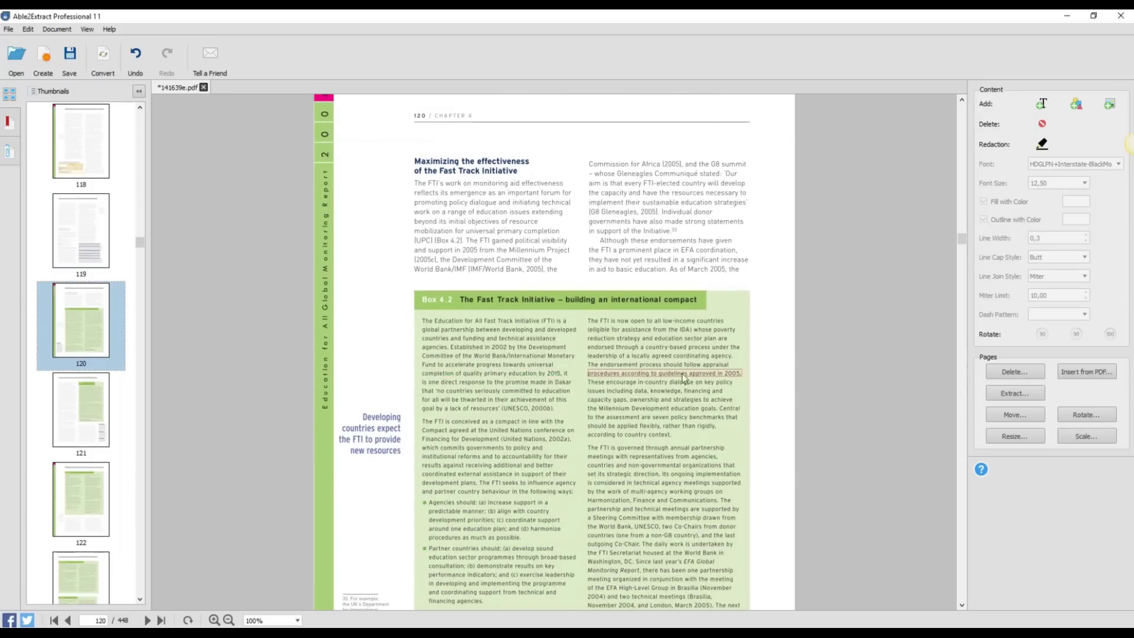
Delete pages 120 through 124 with their content wiped out
{"action": "left_click", "coordinate": [1023, 374]}
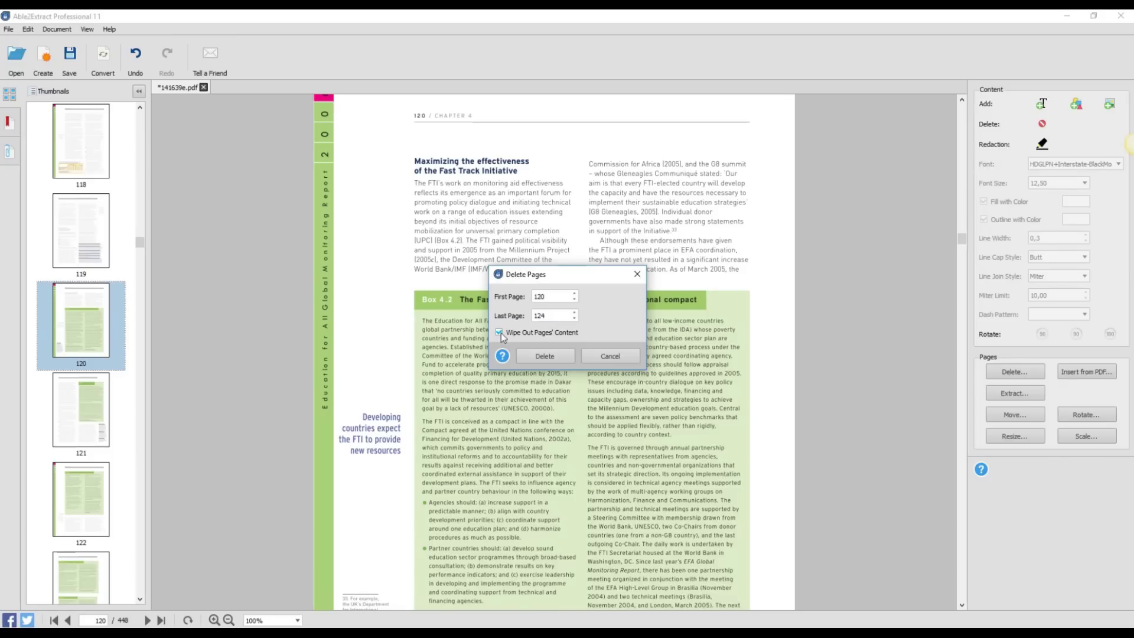
{"action": "left_click", "coordinate": [544, 356]}
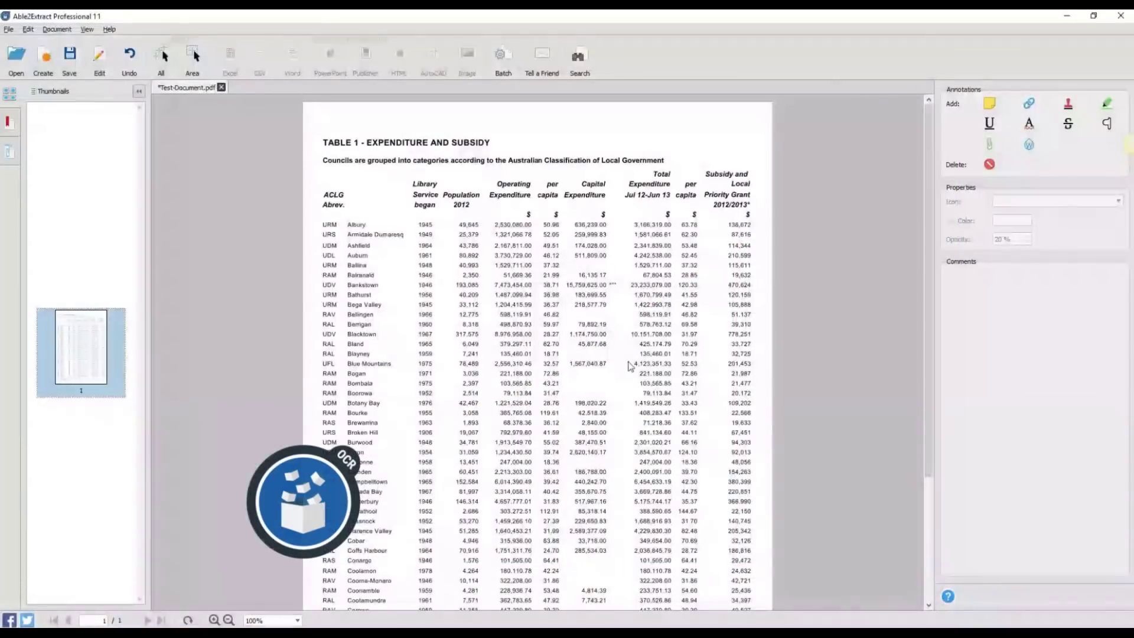
Highlight the Population values from Albury to Bogan with the comment 'Calculate this again.'
{"action": "left_click", "coordinate": [1107, 105]}
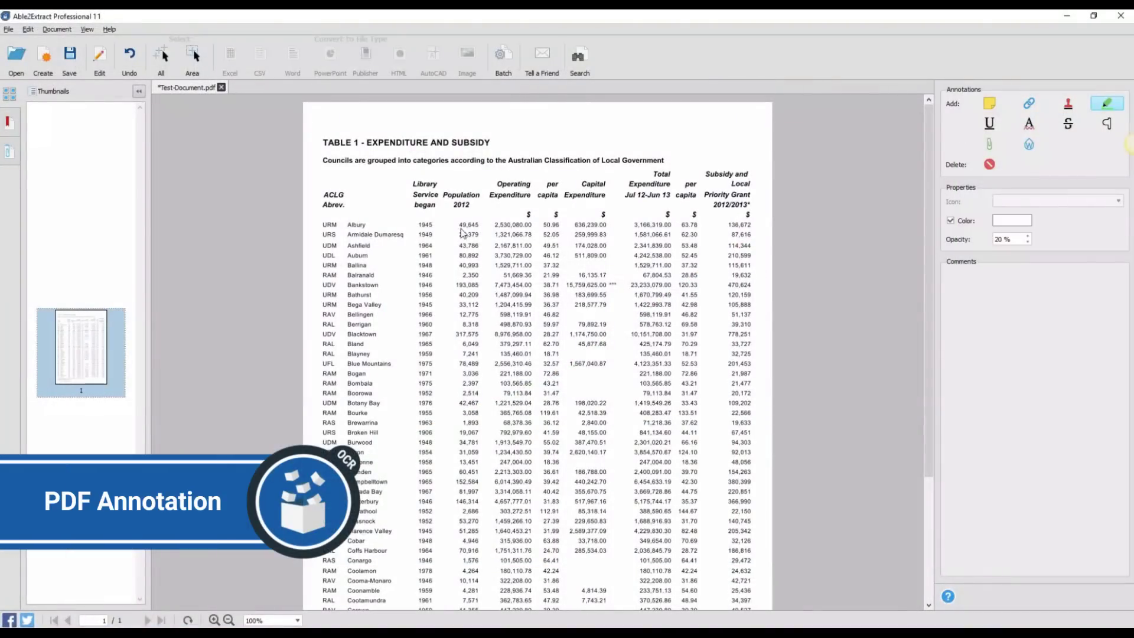
{"action": "left_click_drag", "start_coordinate": [449, 219], "coordinate": [480, 379]}
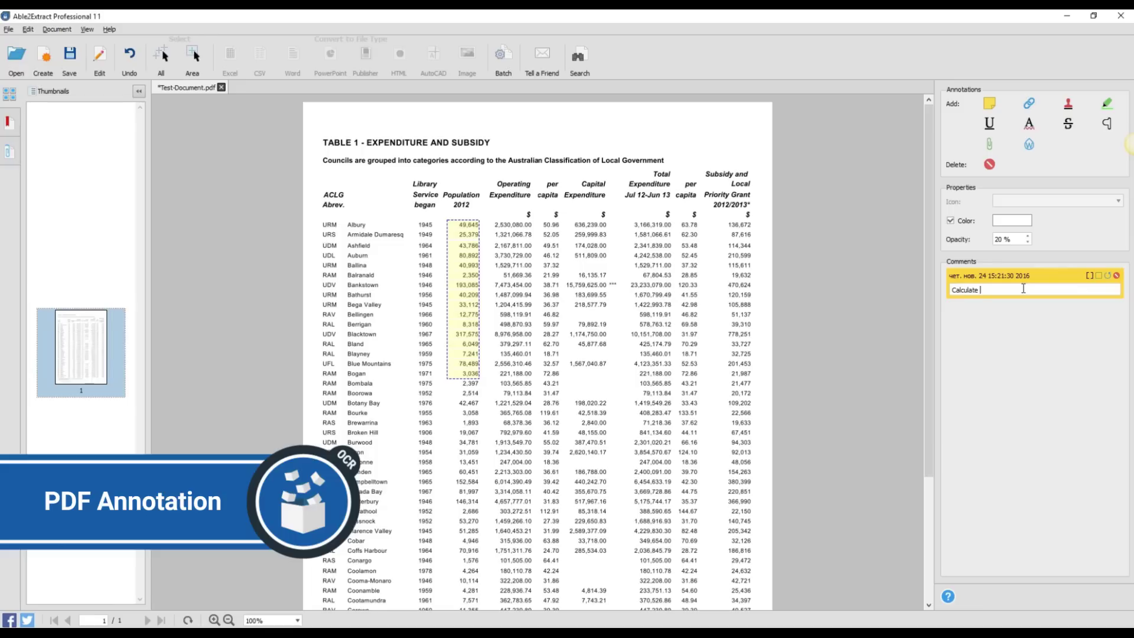
{"action": "type", "text": "."}
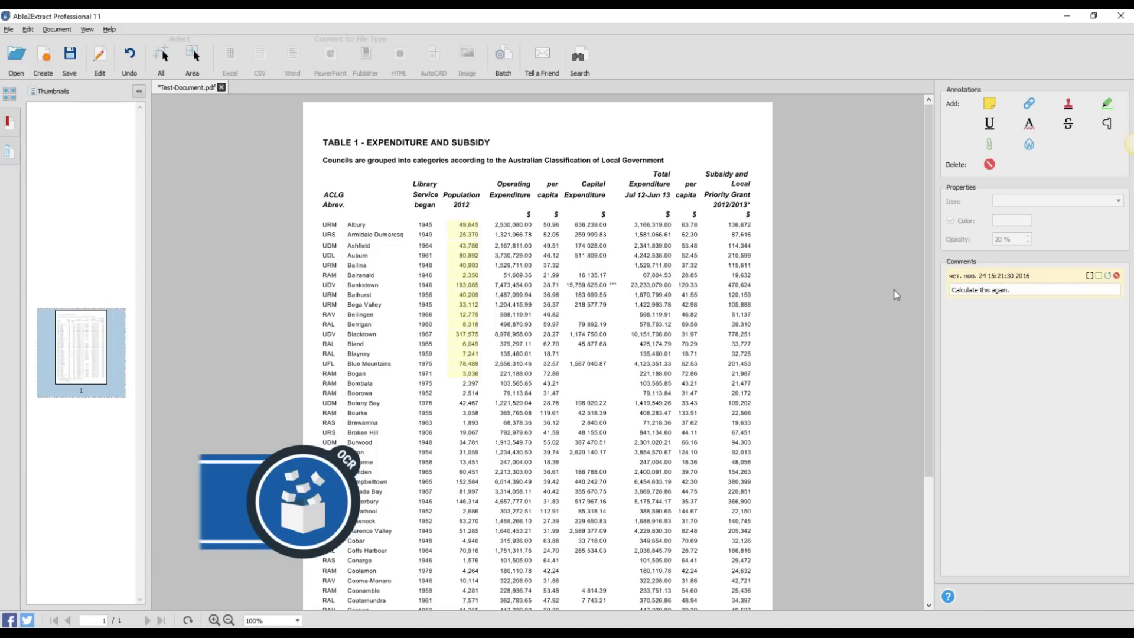
{"action": "left_click", "coordinate": [470, 280]}
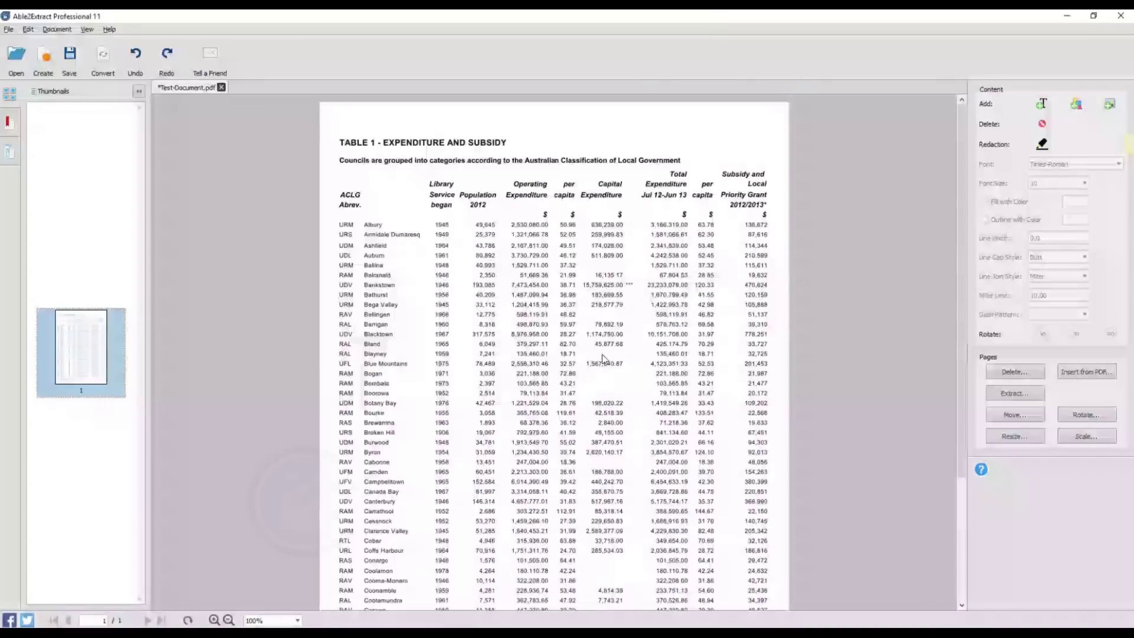
Mark the Albury row of the table for redaction
{"action": "left_click", "coordinate": [1042, 144]}
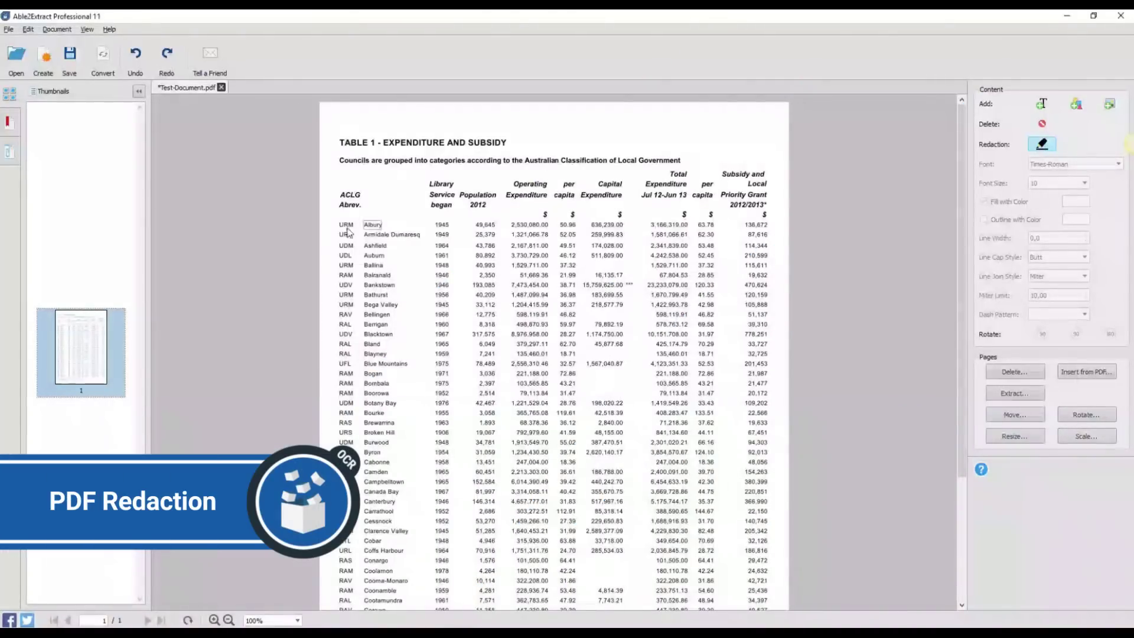
{"action": "left_click_drag", "start_coordinate": [329, 218], "coordinate": [506, 232]}
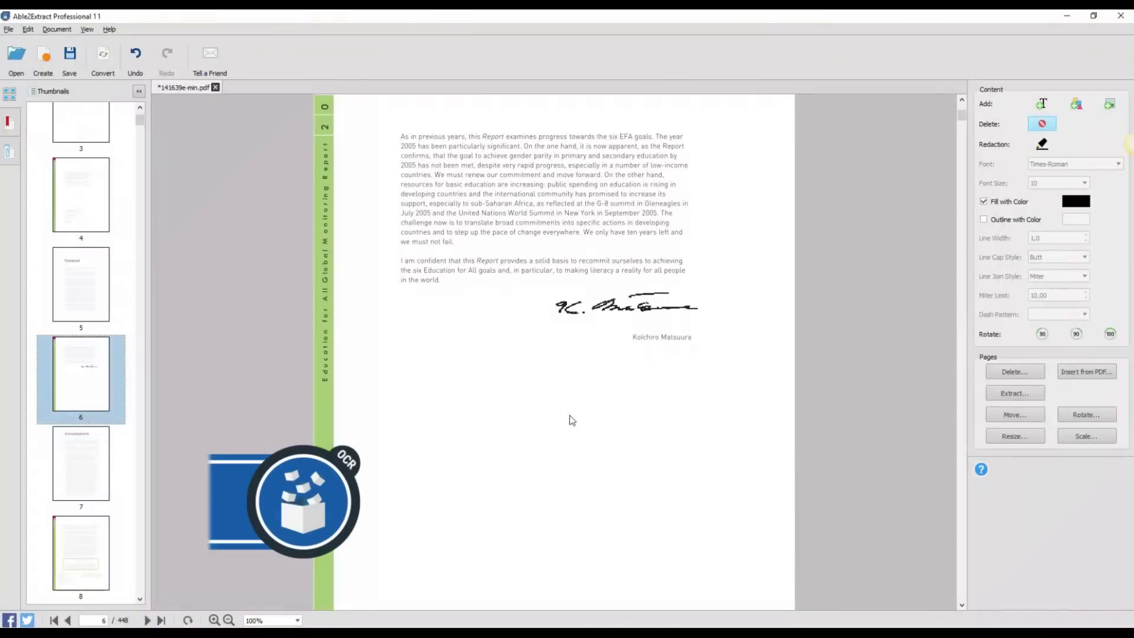
Draw a black star shape on page 6 from the shapes palette
{"action": "left_click", "coordinate": [1077, 104]}
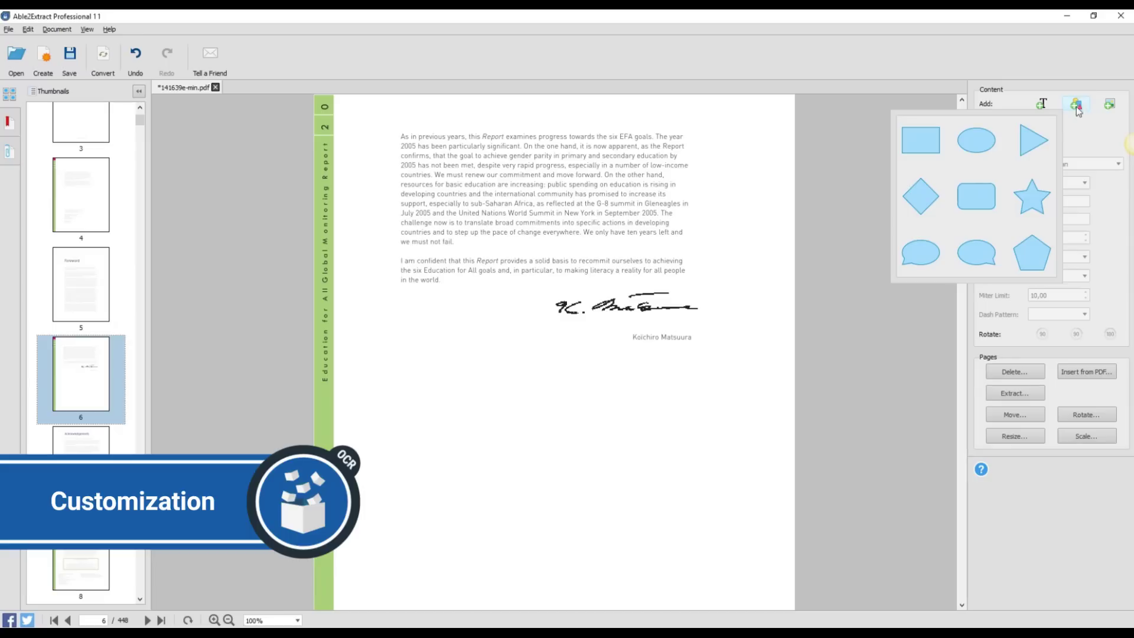
{"action": "left_click", "coordinate": [1032, 197]}
{"action": "left_click_drag", "start_coordinate": [457, 410], "coordinate": [550, 493]}
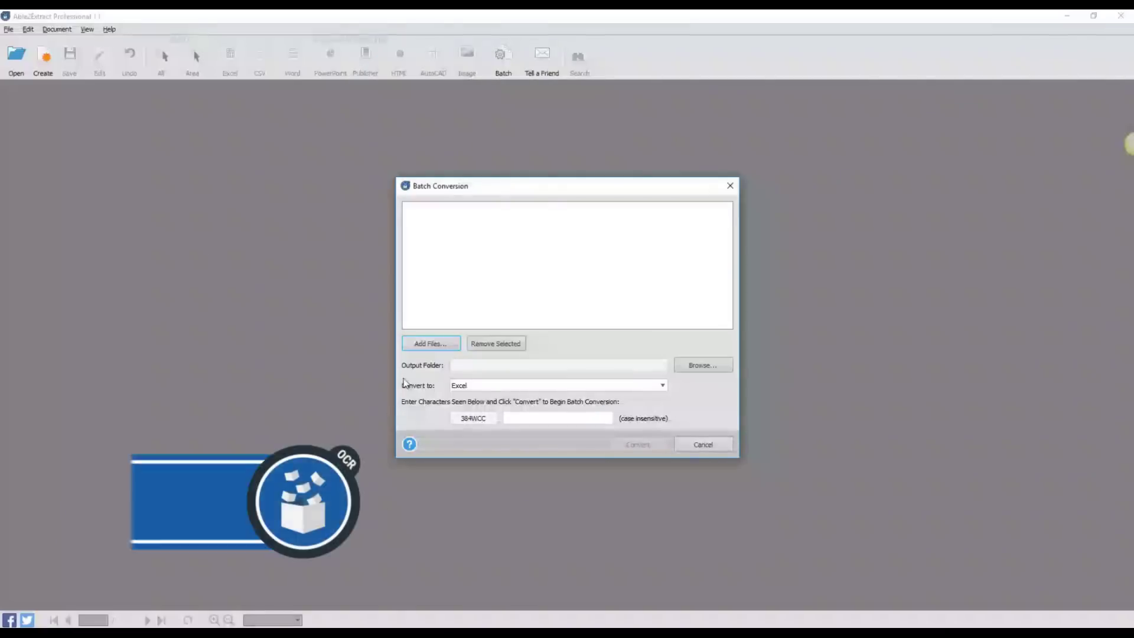
Add the Sen_winter_2013 and visitor-map PDFs to the batch list
{"action": "left_click", "coordinate": [424, 345]}
{"action": "left_click", "coordinate": [542, 278]}
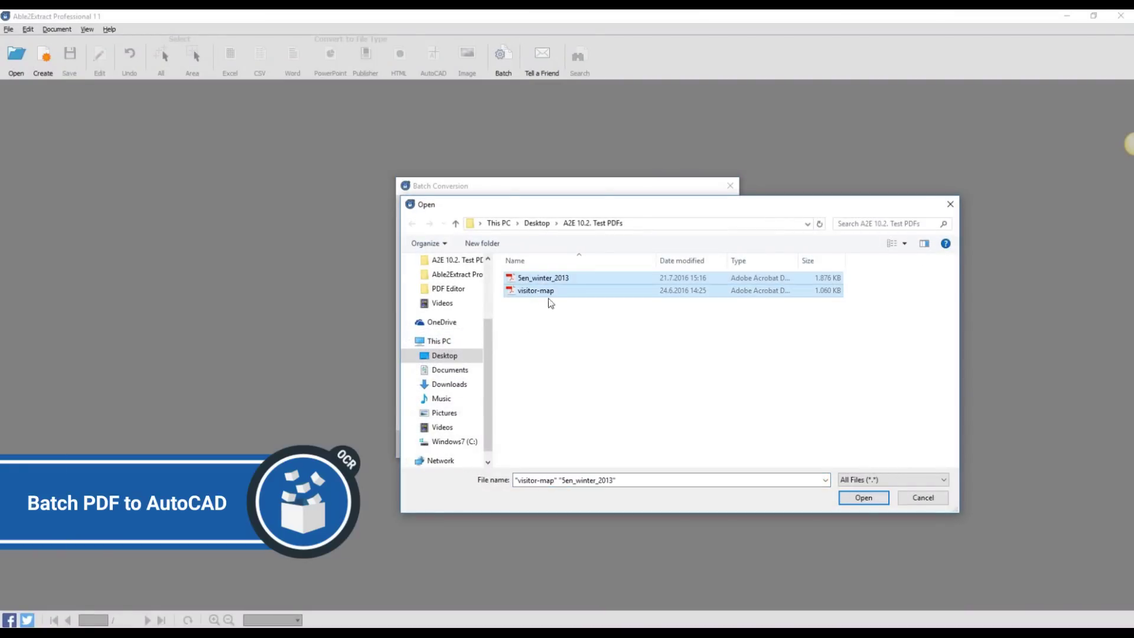
{"action": "left_click", "coordinate": [862, 498]}
Set output to AutoCAD in the A2E 10.2. Test PDFs folder and start the batch conversion
{"action": "left_click", "coordinate": [595, 388]}
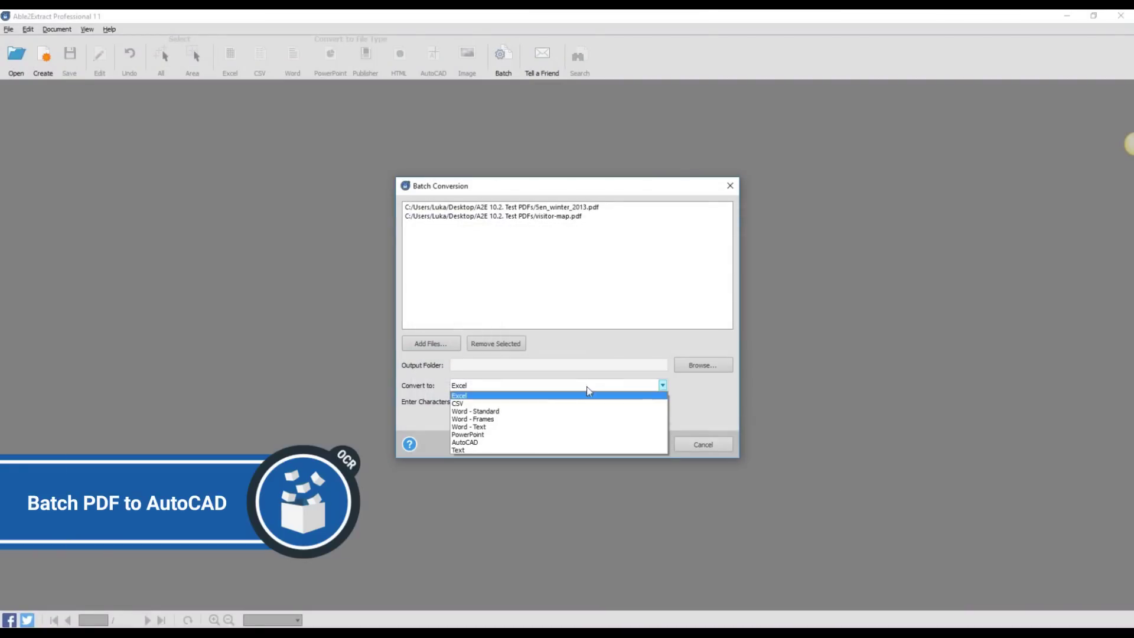
{"action": "left_click", "coordinate": [470, 451]}
{"action": "left_click", "coordinate": [686, 363]}
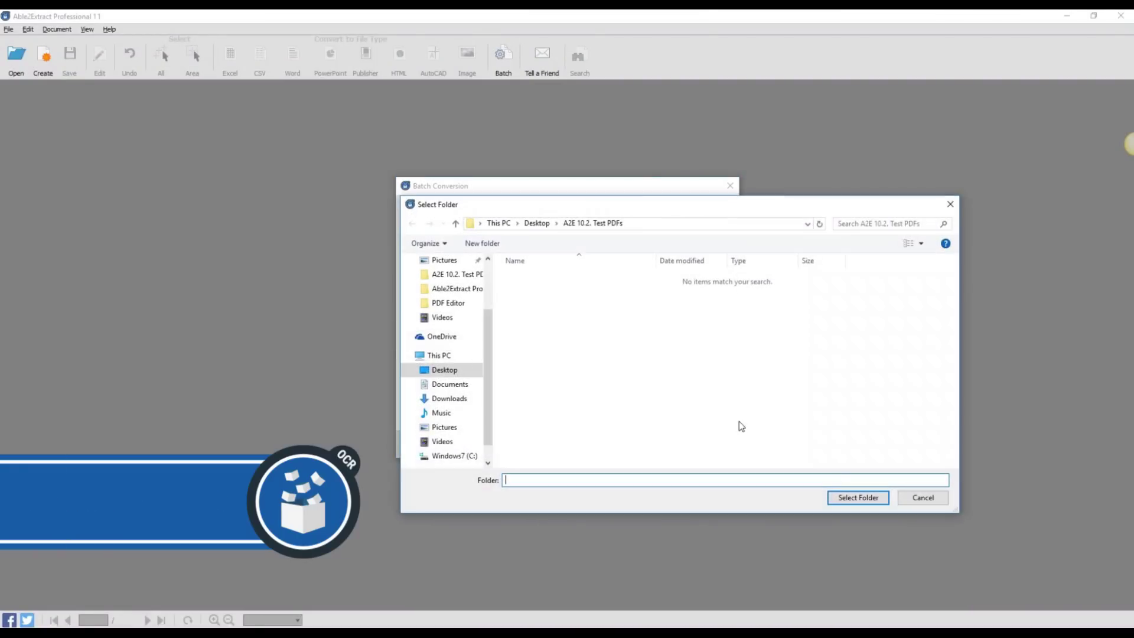
{"action": "left_click", "coordinate": [848, 502]}
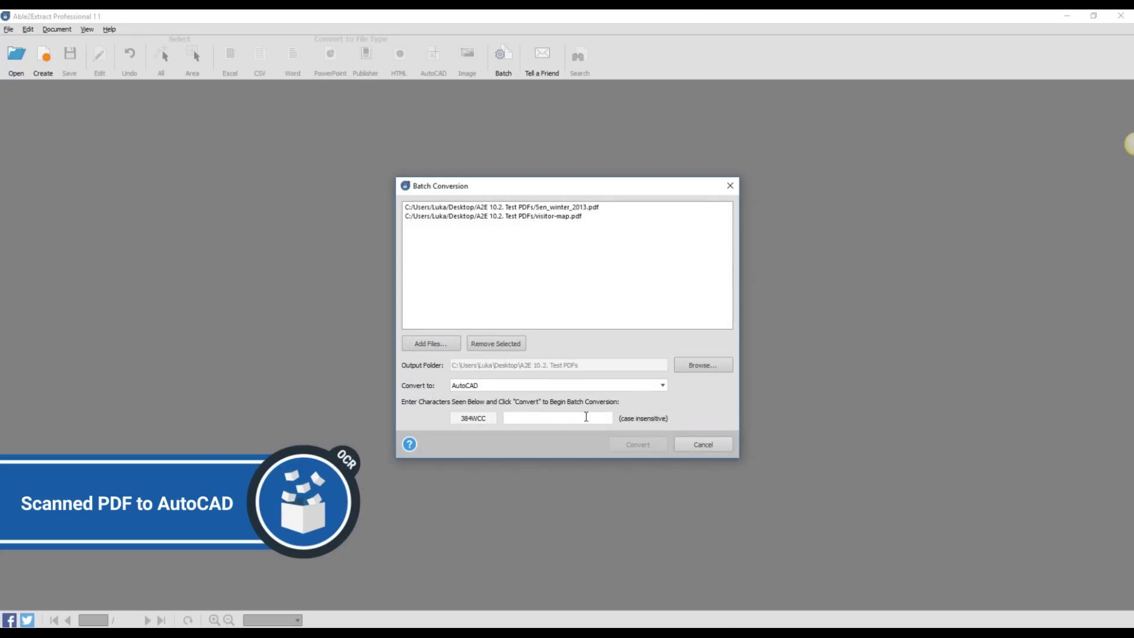
{"action": "type", "text": "CC"}
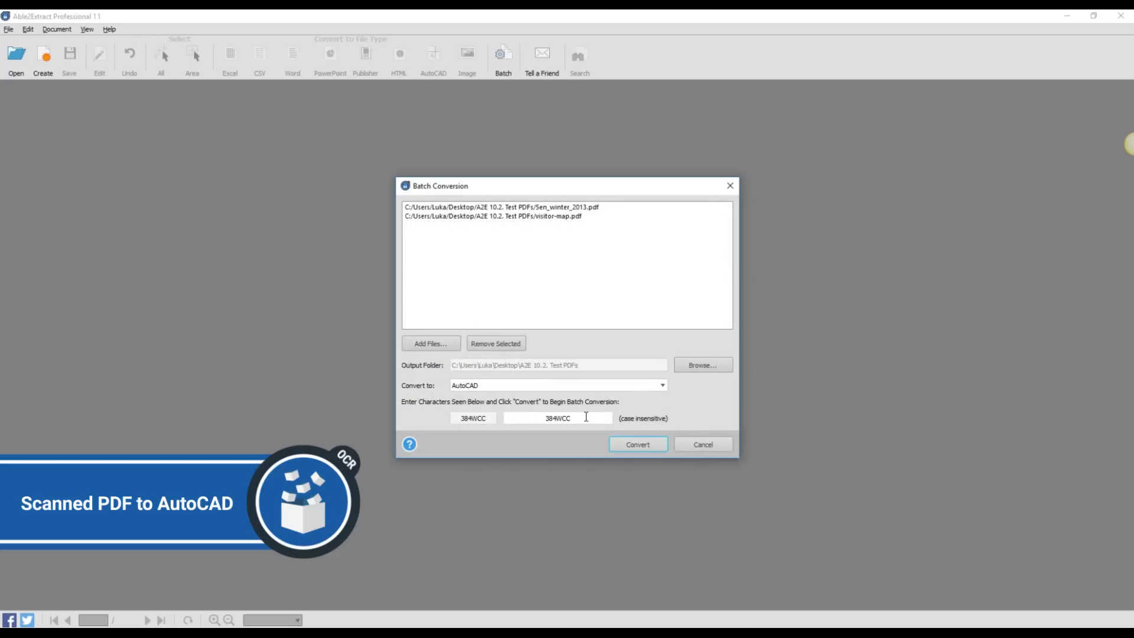
{"action": "left_click", "coordinate": [638, 443]}
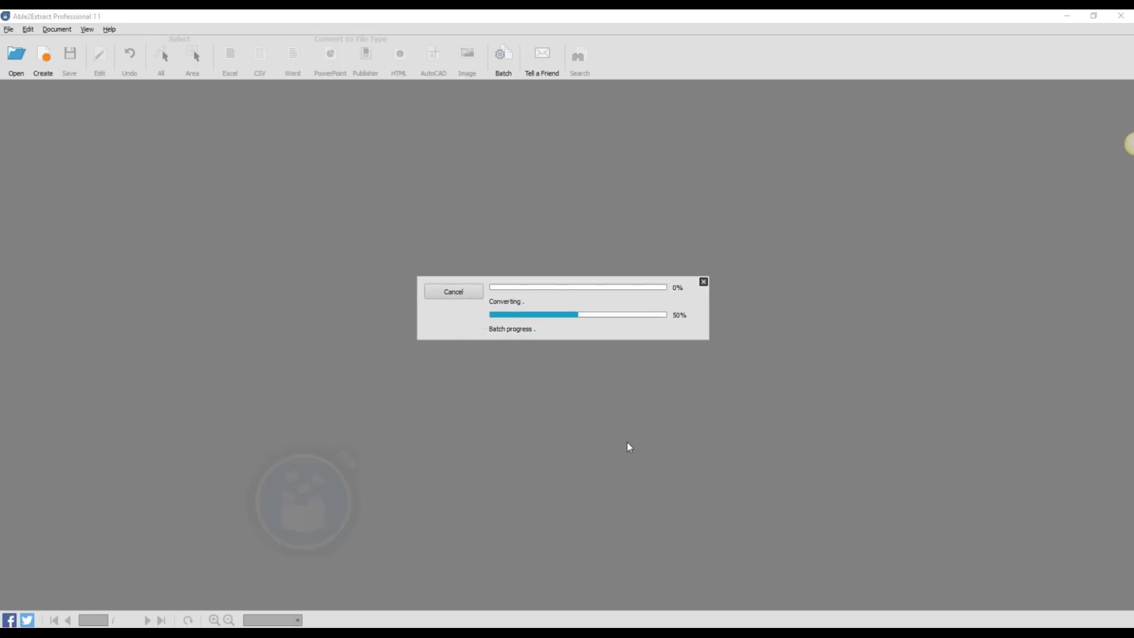